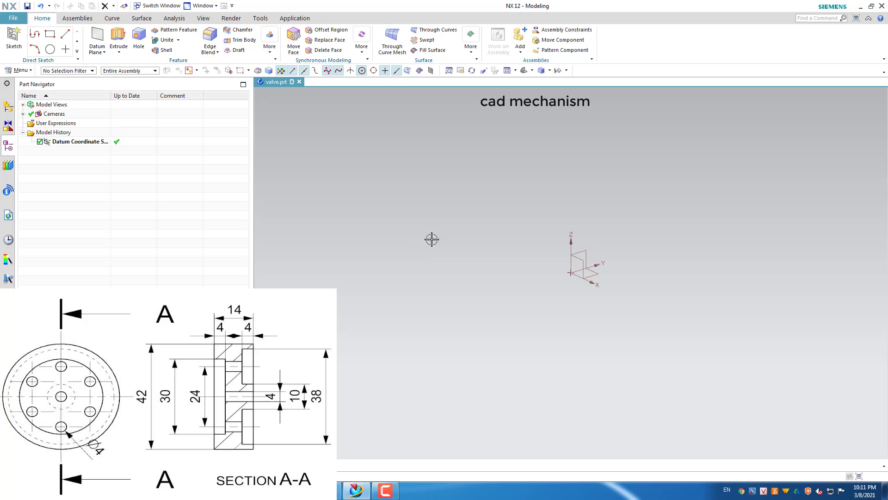
- Start a new sketch on the default XY plane
click(17, 37)
click(206, 122)
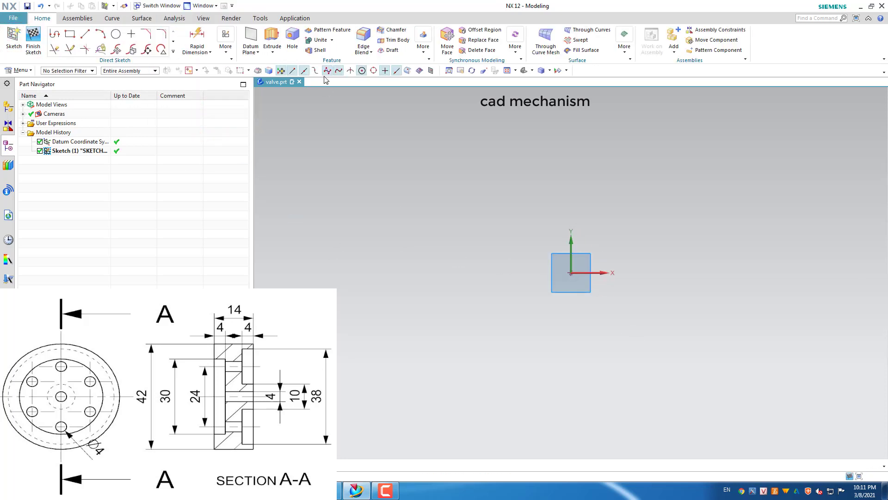
- Turn on Continuous Auto Dimensioning and draw a diameter-10 circle at the origin
click(226, 47)
click(258, 186)
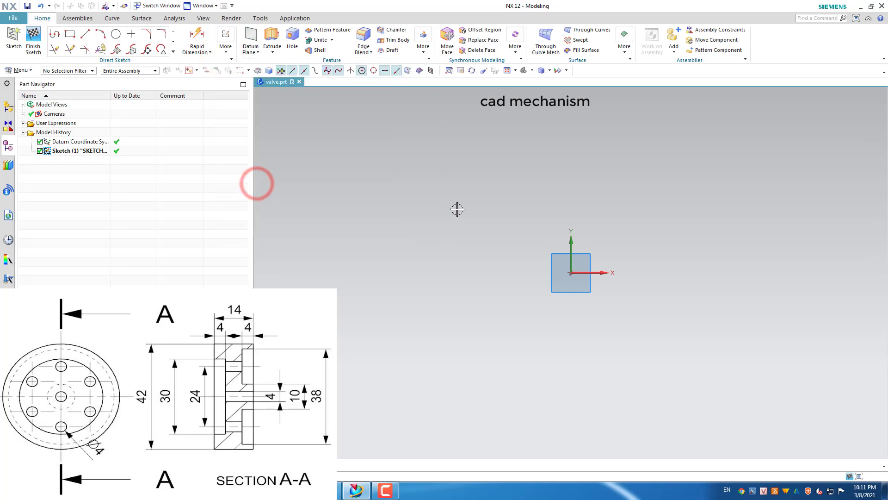
click(116, 35)
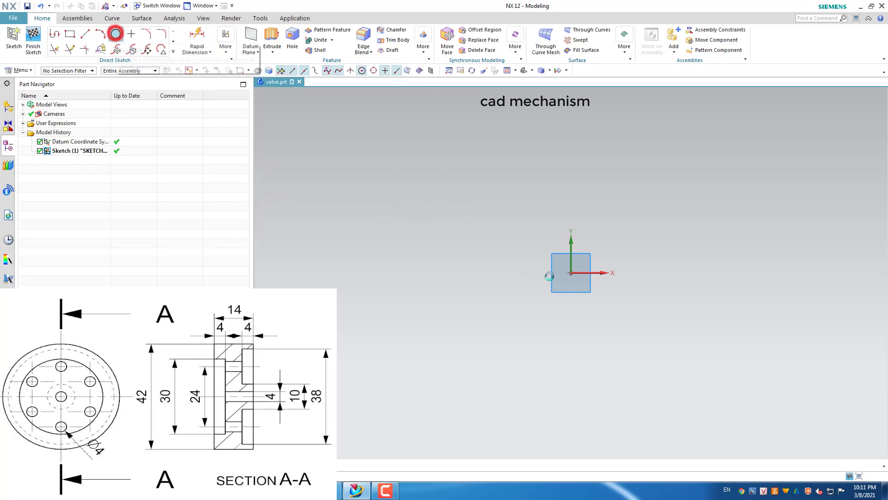
click(573, 274)
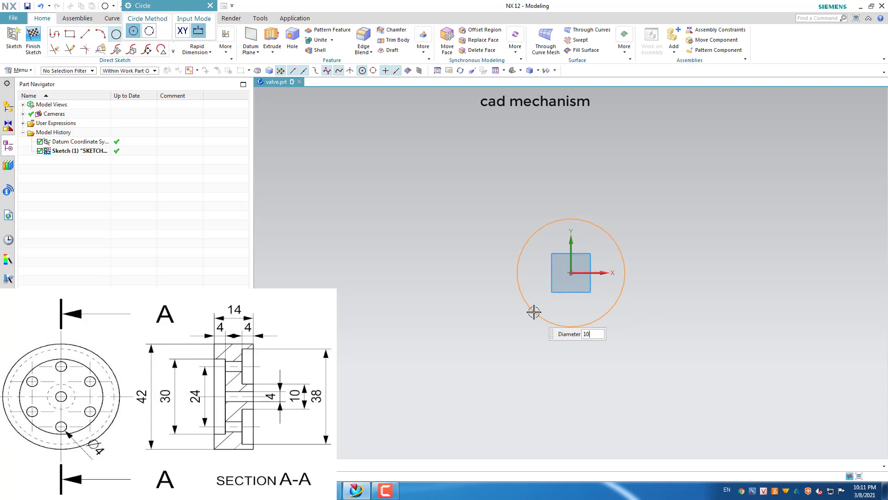
key(Return)
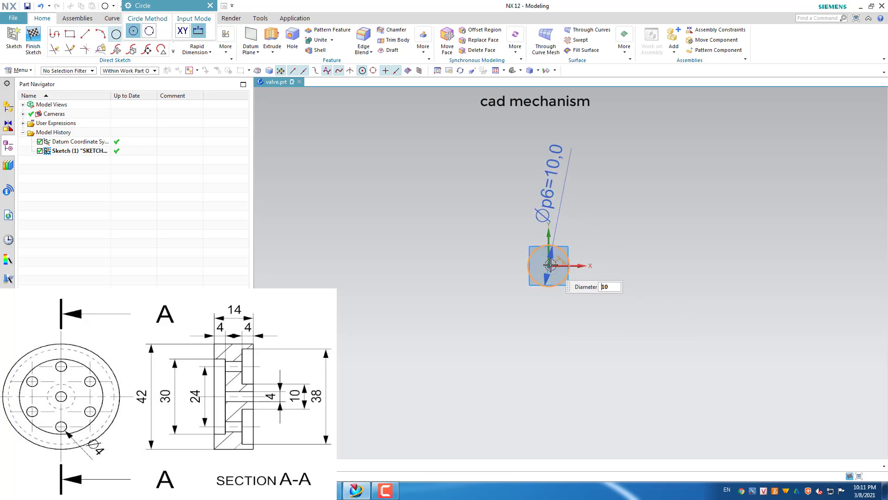
click(548, 265)
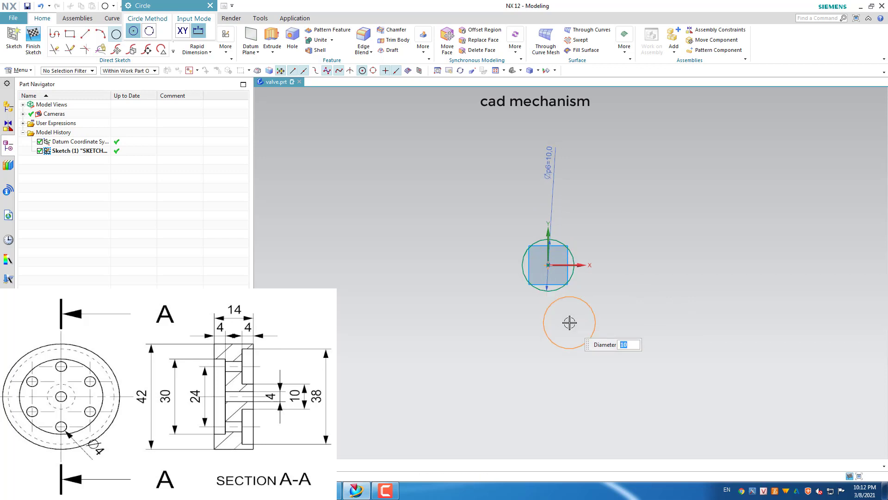
- Add concentric circles of diameter 38, 42 and 24 at the origin
text(38)
key(Return)
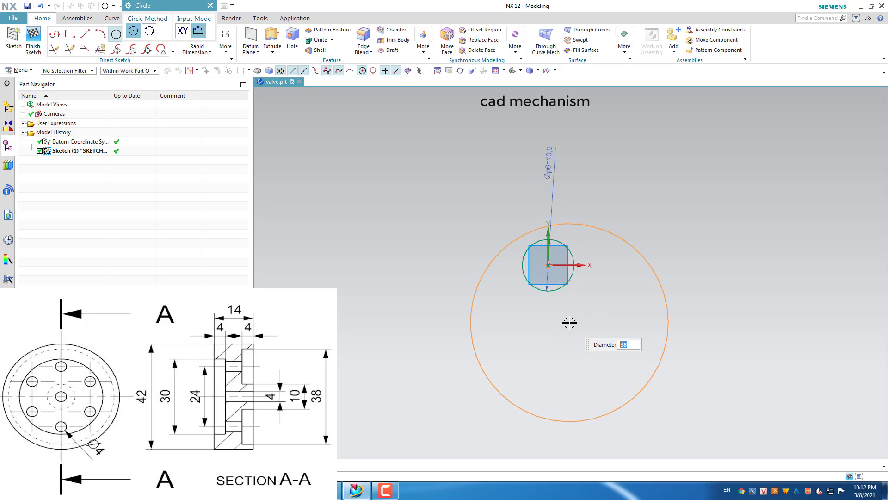
click(550, 265)
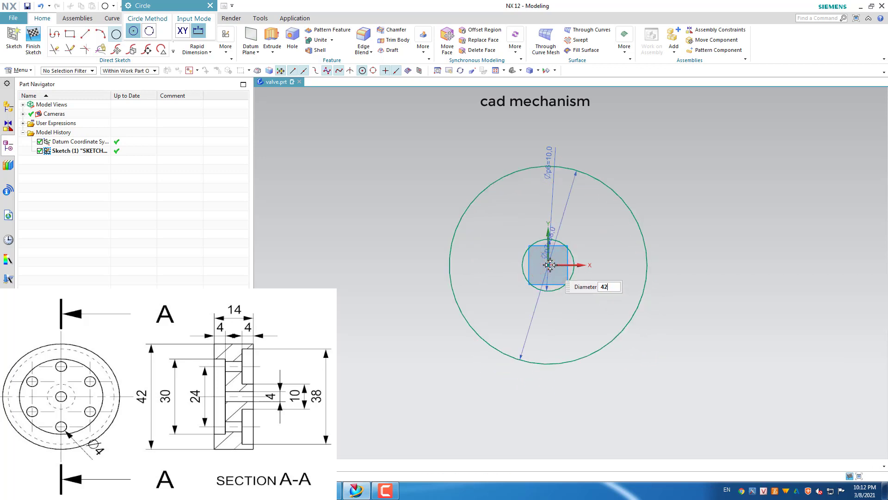
key(Return)
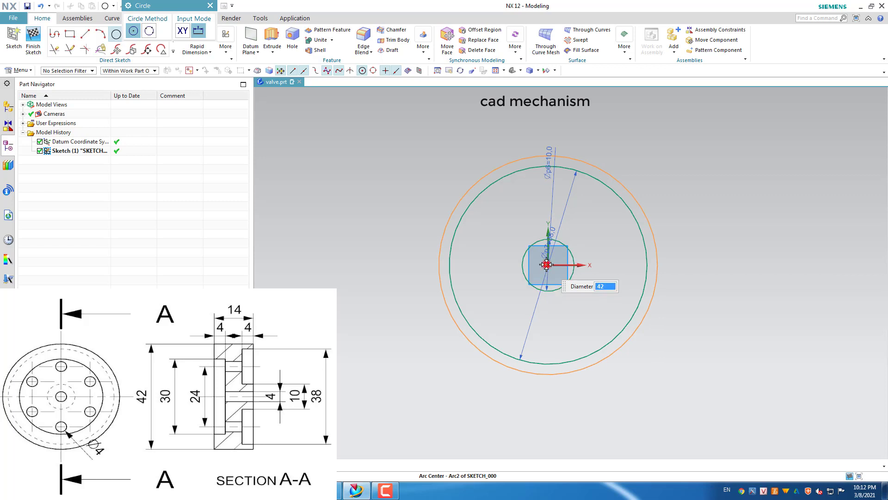
click(547, 264)
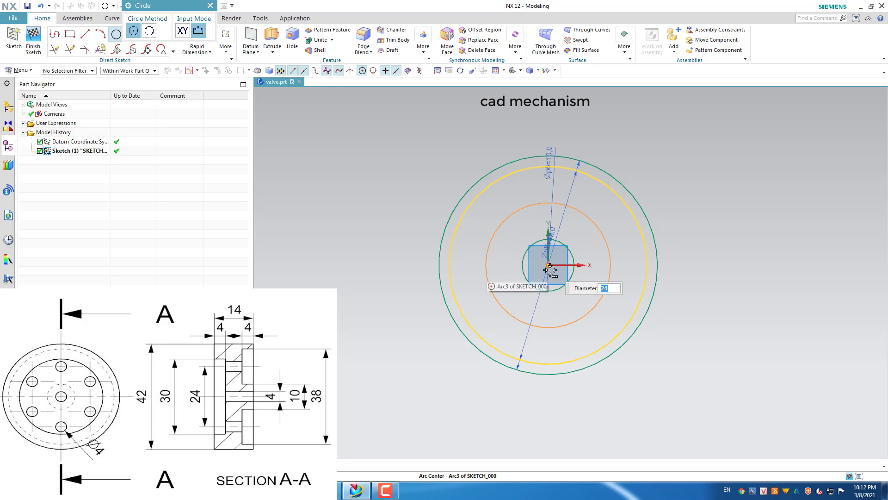
click(548, 266)
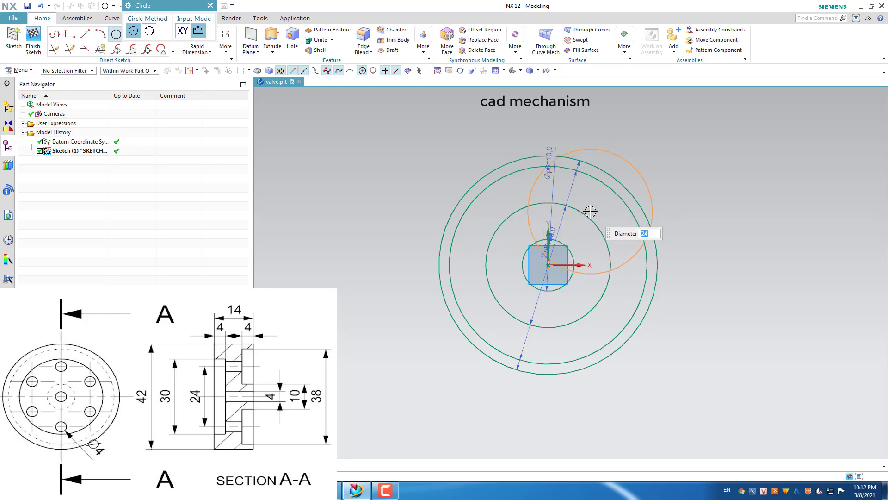
- Draw a diameter-4 circle centred on the 24-diameter circle directly above the origin
key(Escape)
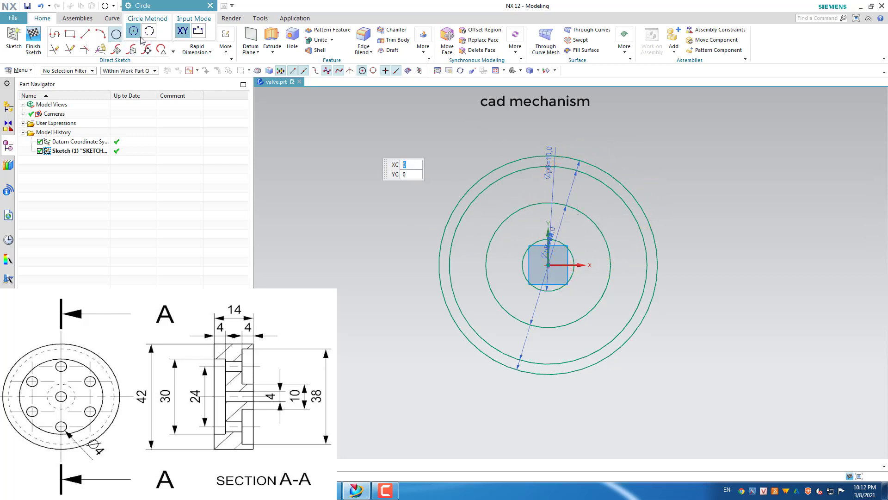
click(134, 31)
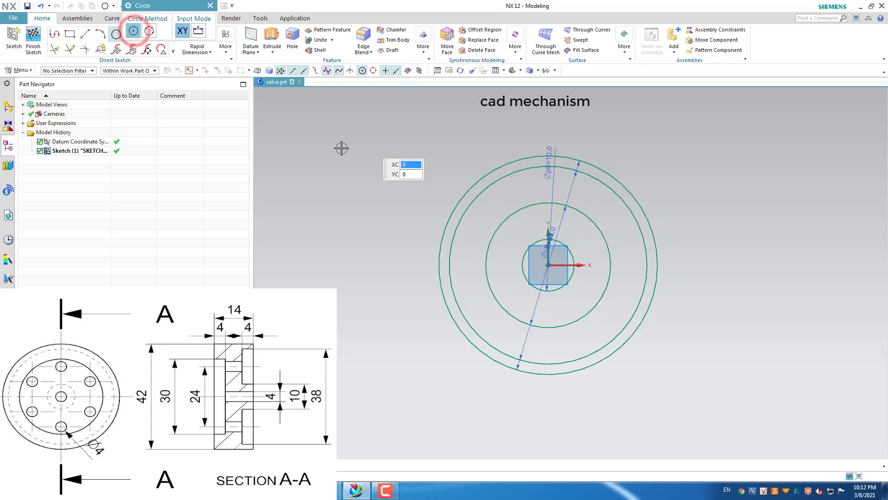
click(548, 202)
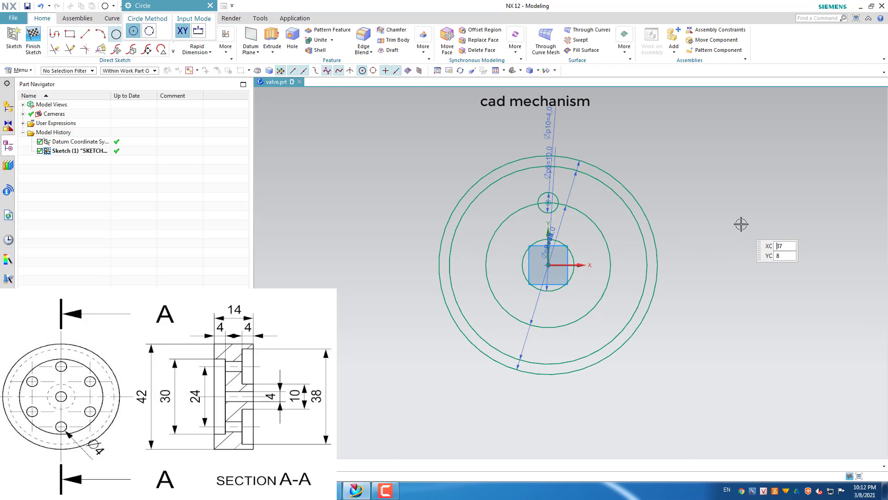
key(Escape)
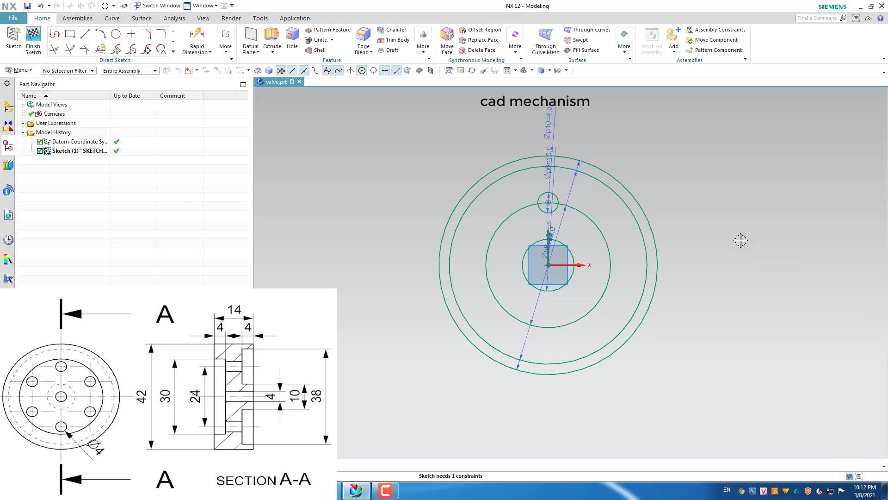
scroll(740, 240, down, 1)
key(c)
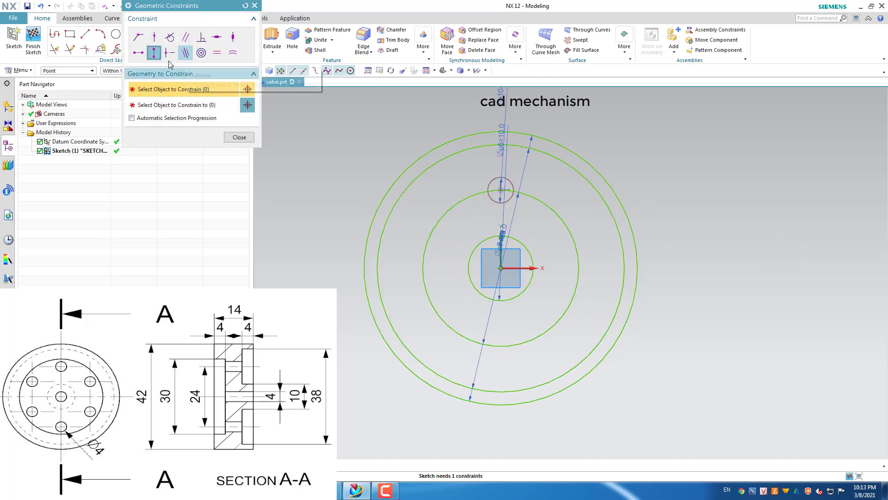
- Constrain the small circle's centre to the diameter-10 circle and finish the sketch
click(511, 180)
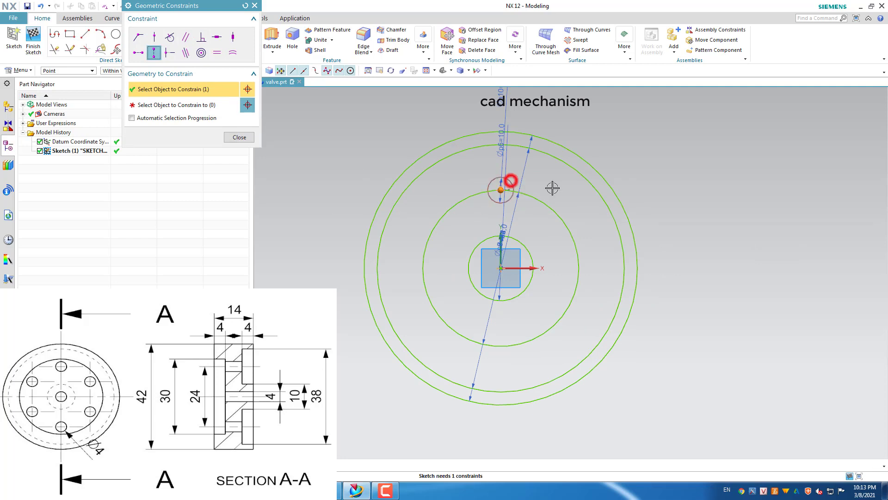
click(531, 248)
click(240, 138)
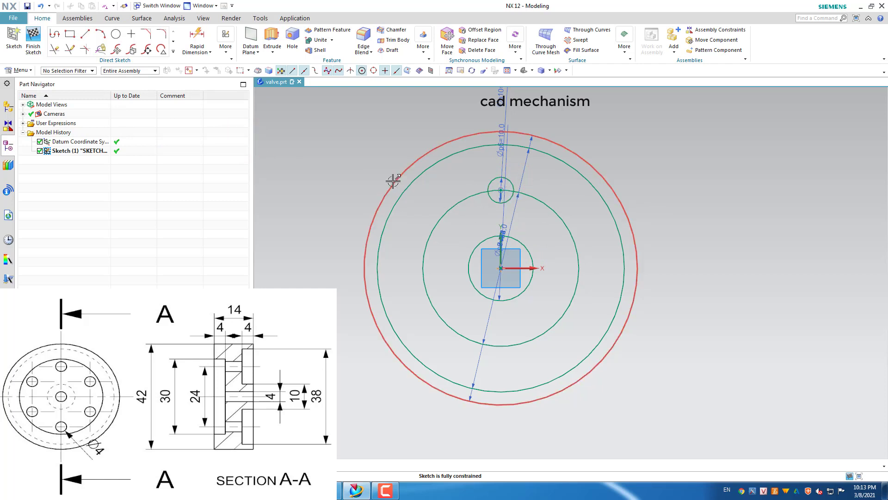
click(33, 37)
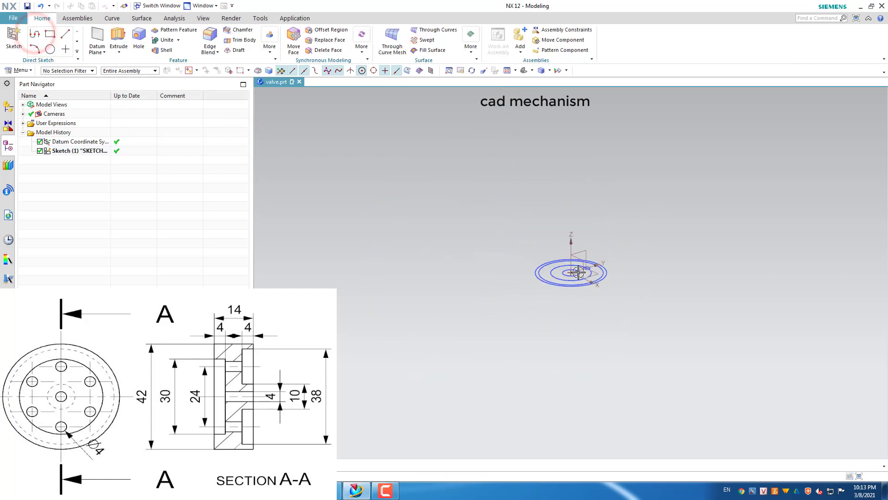
- Zoom in on the finished sketch circles
scroll(570, 274, up, 2)
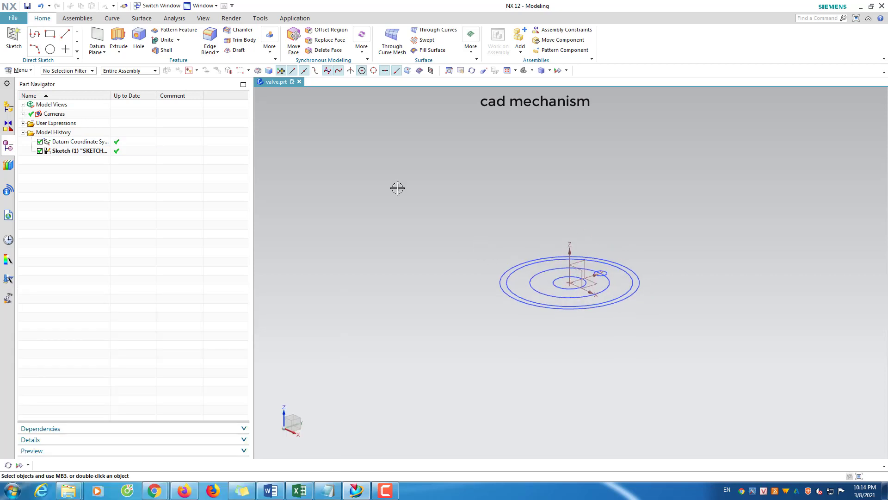
- Extrude the outer 42-diameter circle 14 mm into a solid disc with Boolean None
click(118, 37)
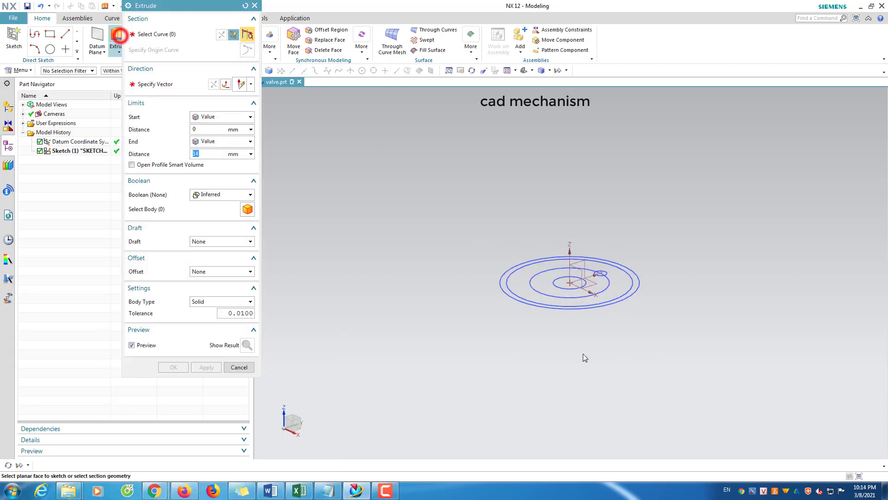
click(522, 303)
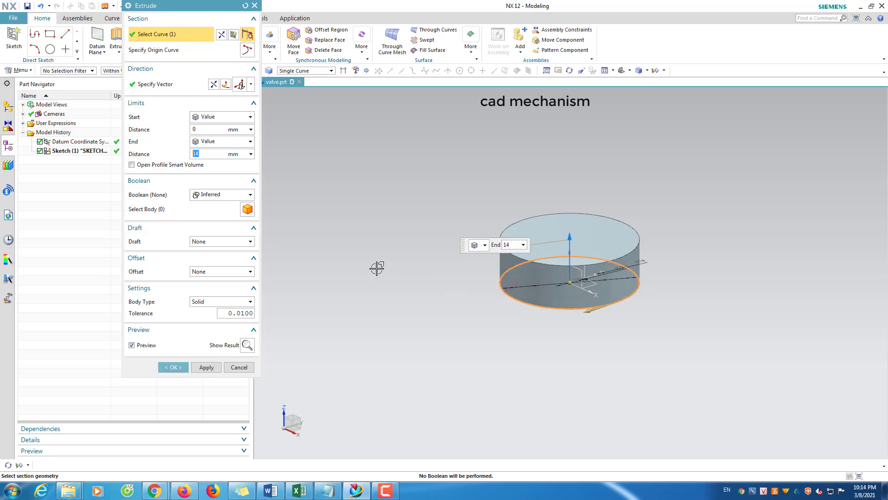
double_click(199, 154)
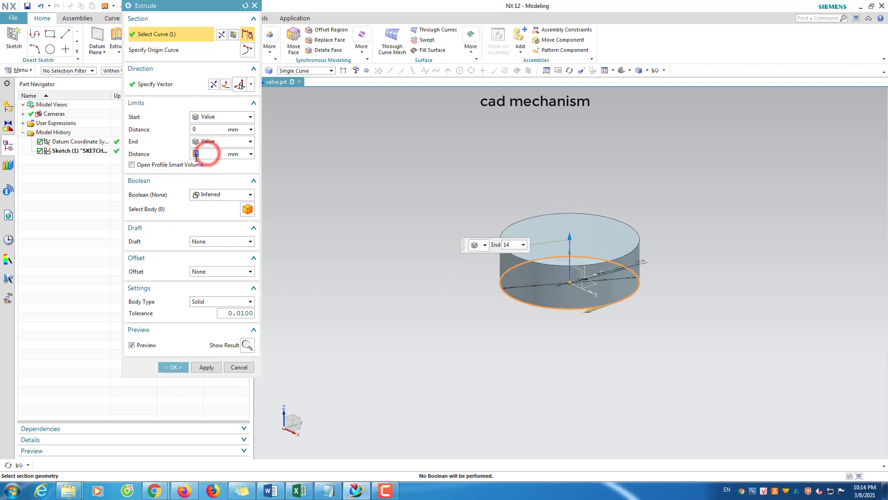
click(218, 194)
click(212, 207)
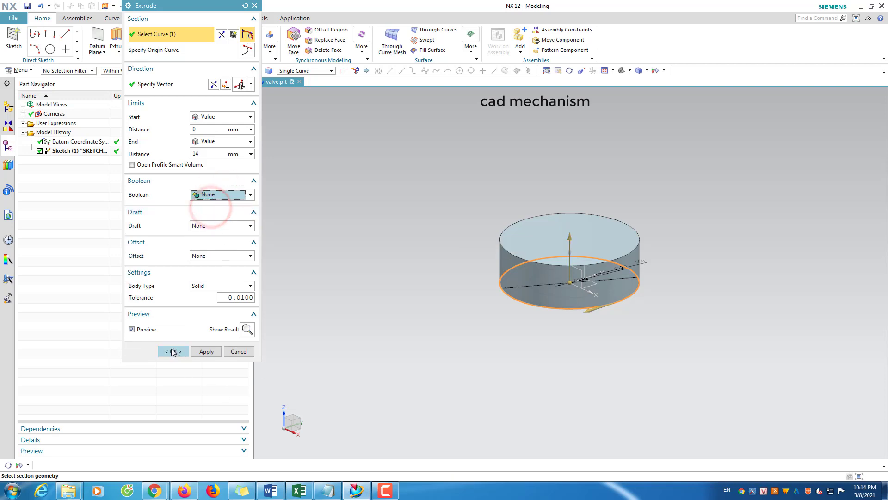
click(206, 352)
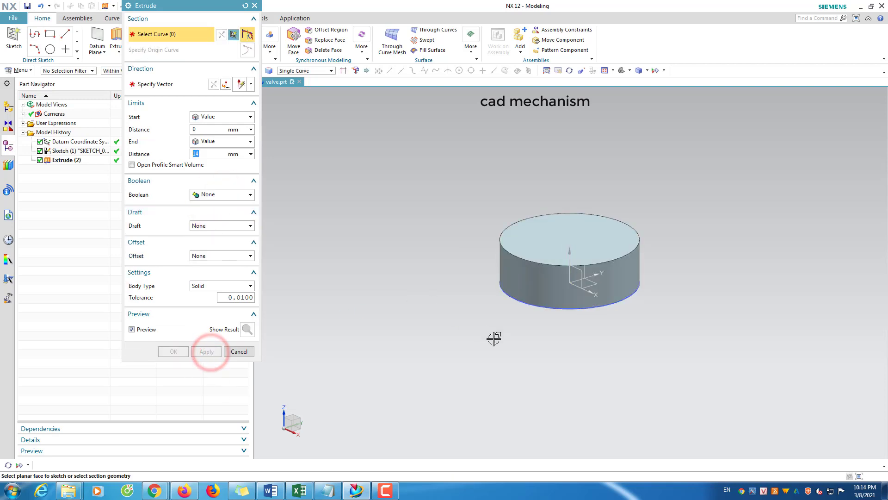
- Select the outer and inner circles as the recess profile, leaving out the middle circle
mouse_move(553, 366)
middle_down()
mouse_move(546, 307)
mouse_move(488, 295)
mouse_move(476, 280)
mouse_move(516, 224)
mouse_move(511, 214)
middle_up()
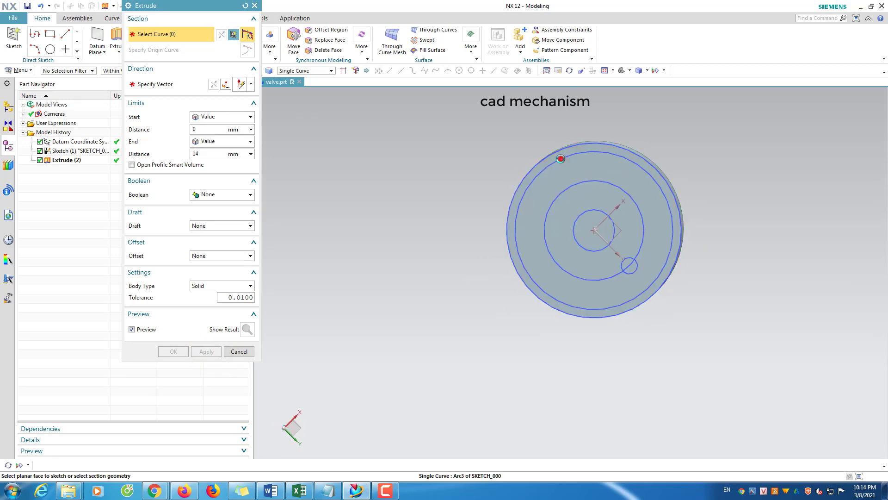
click(561, 158)
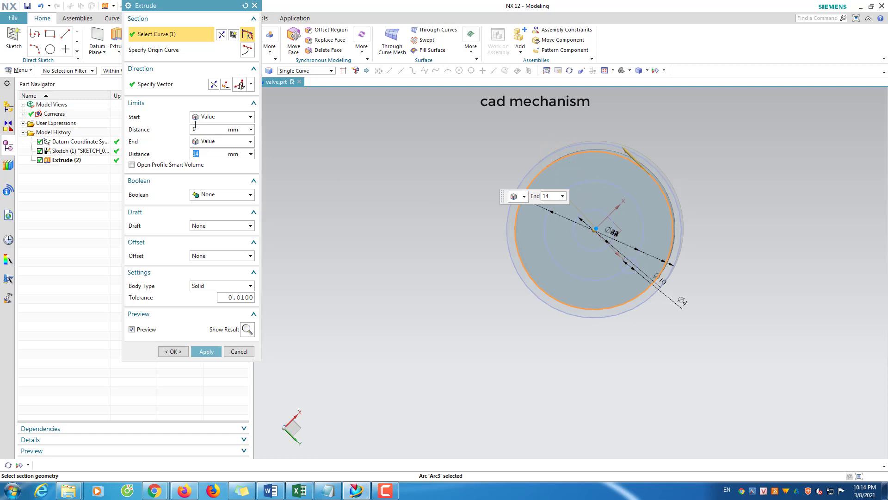
click(214, 84)
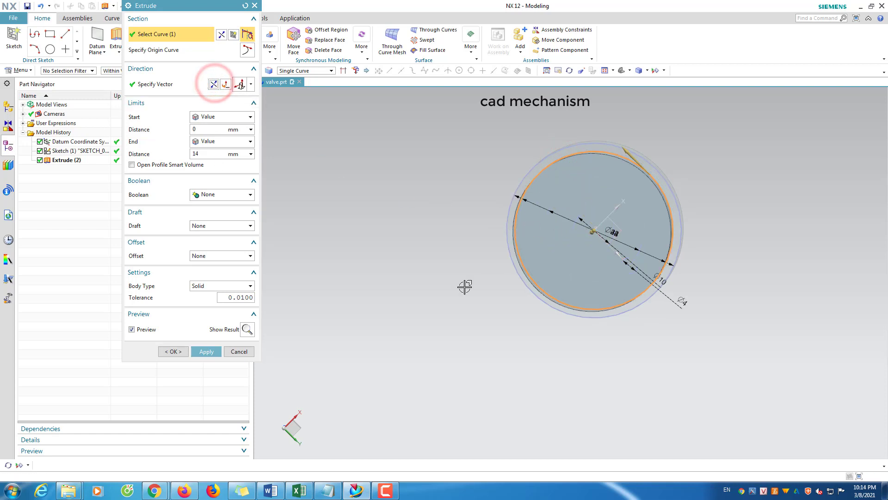
middle_drag(438, 260, 432, 230)
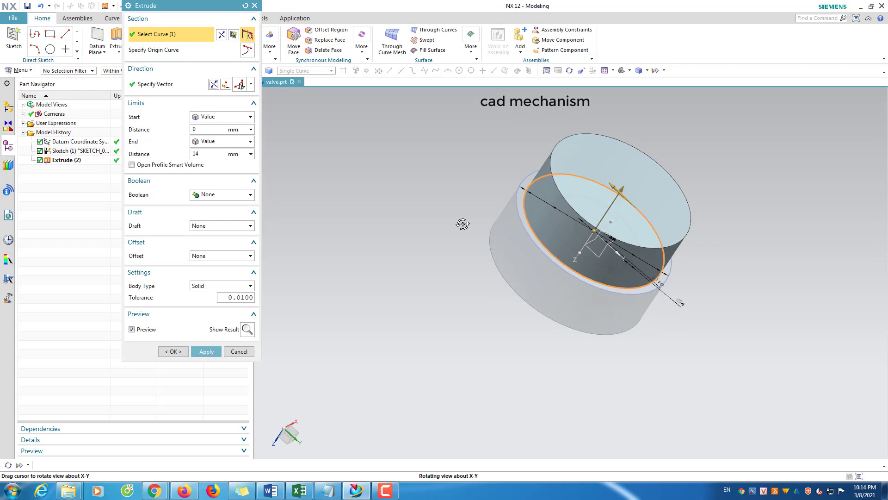
click(214, 86)
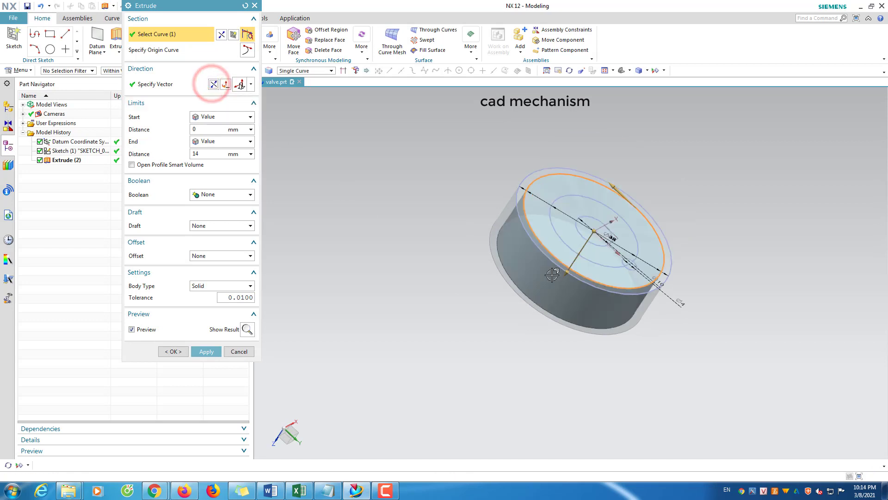
click(555, 206)
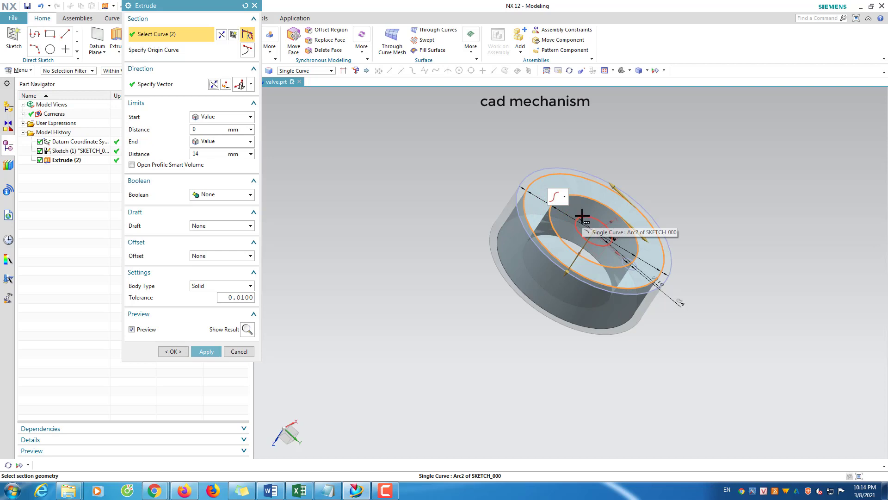
click(582, 217)
click(624, 217)
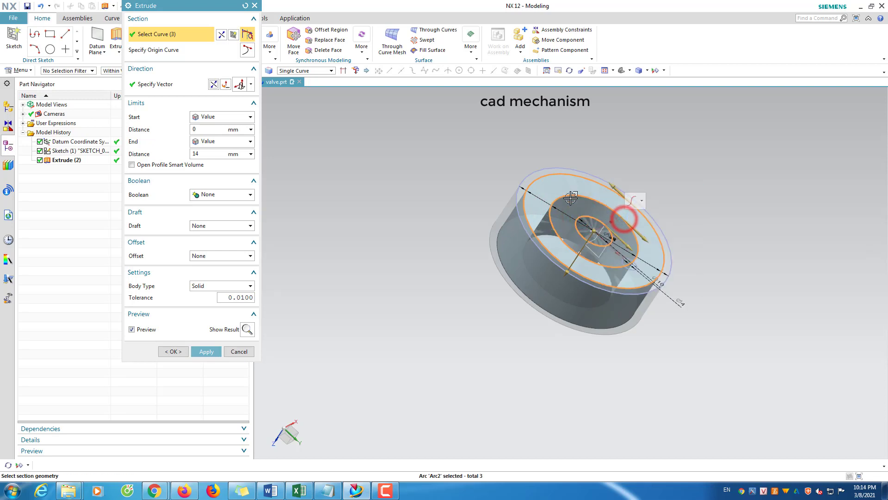
shift+click(569, 199)
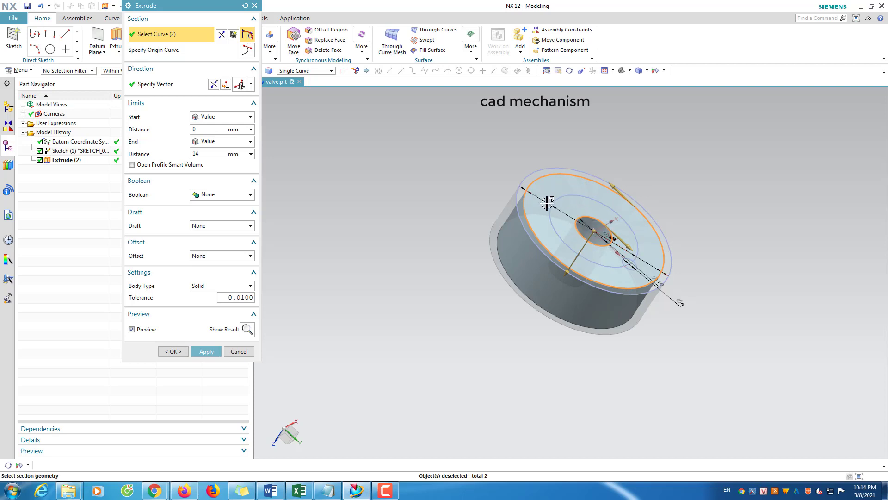
- Set the extrusion to Subtract with a 4 mm end distance
click(220, 195)
click(213, 226)
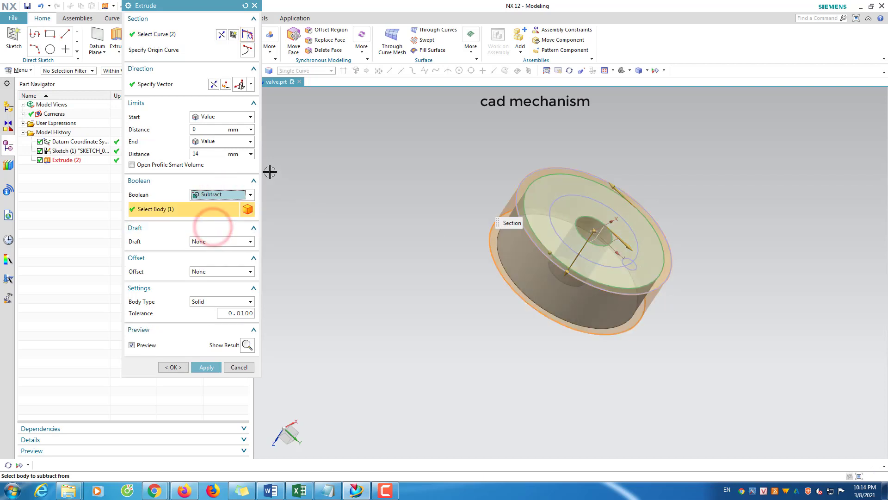
double_click(206, 155)
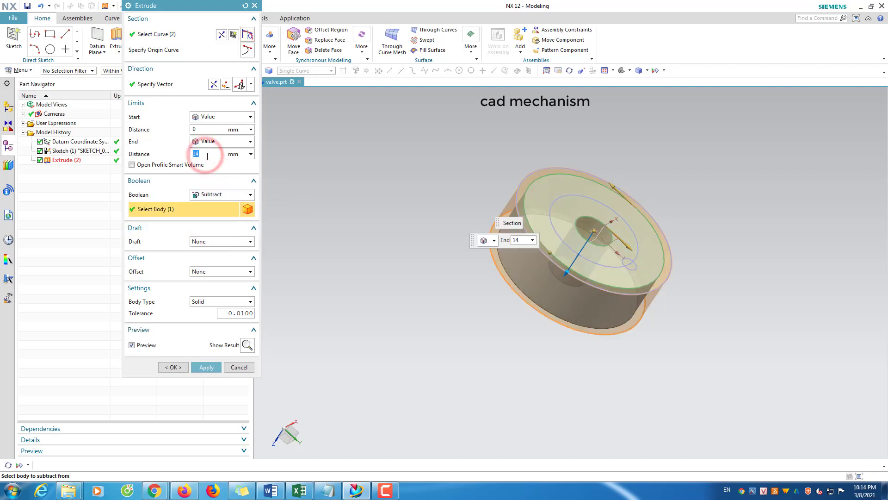
text(4)
key(Return)
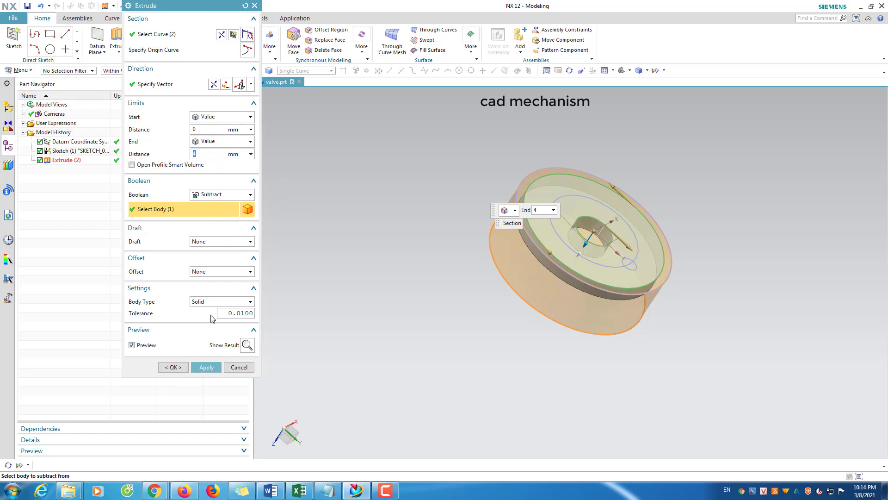
- Create the 4 mm recess and select the diameter-4 circle as the next cut profile
click(208, 367)
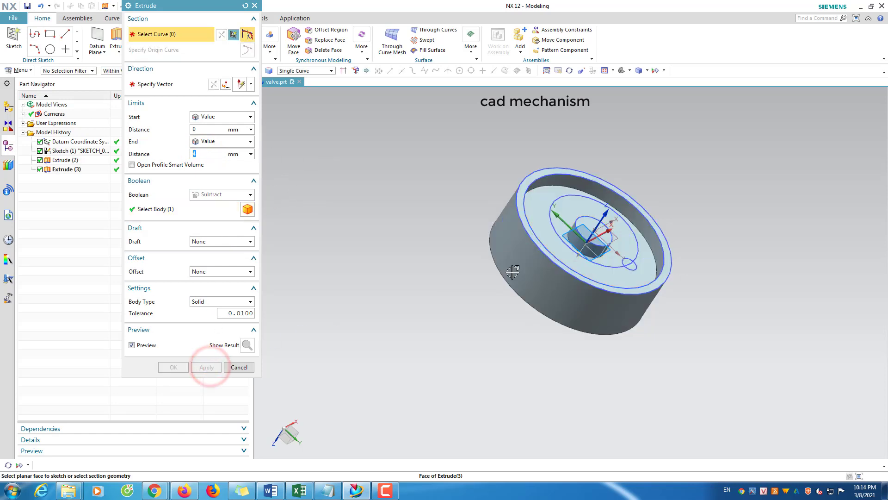
mouse_move(474, 256)
shift+middle_down()
mouse_move(485, 283)
mouse_move(554, 200)
mouse_move(473, 256)
mouse_move(461, 254)
shift+middle_up()
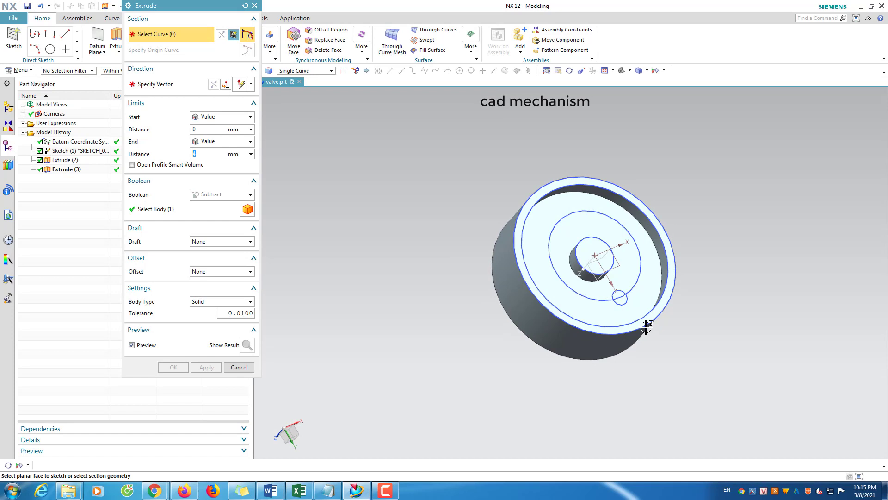
scroll(638, 319, up, 3)
click(624, 300)
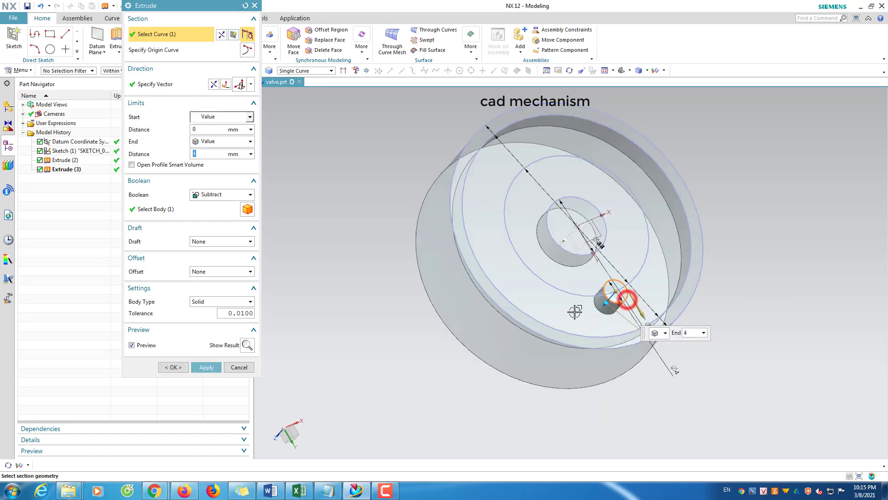
middle_drag(575, 310, 555, 308)
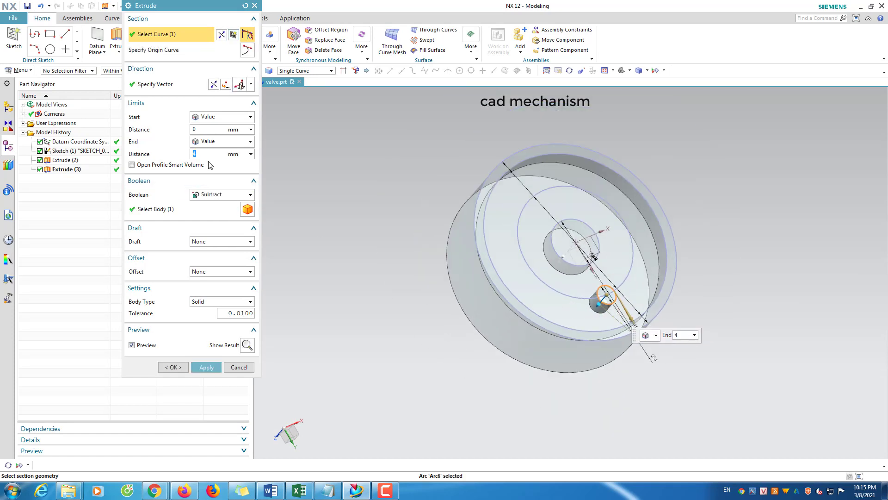
- Cut the hole with End set to Until Selected at the disc's far face
click(212, 141)
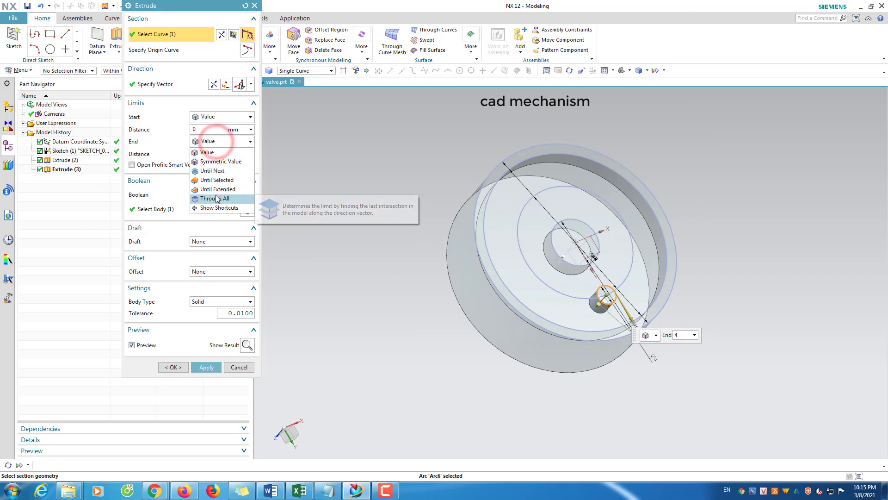
click(217, 180)
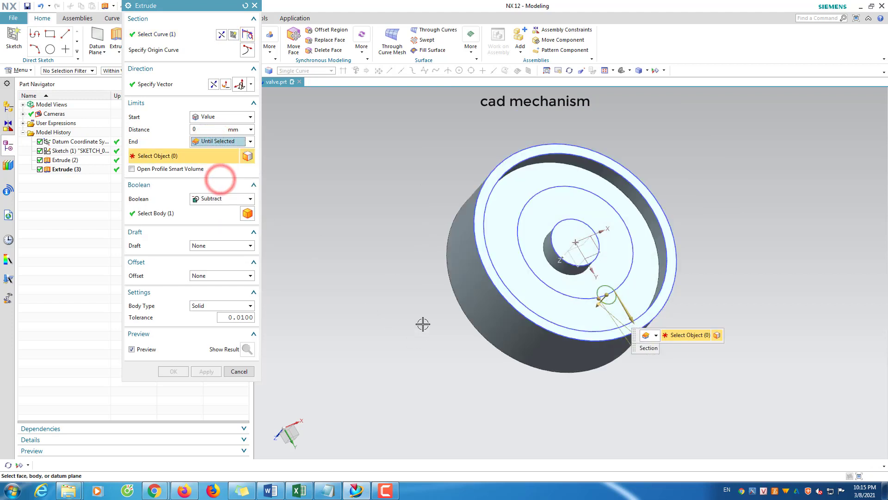
middle_drag(418, 312, 476, 277)
click(506, 254)
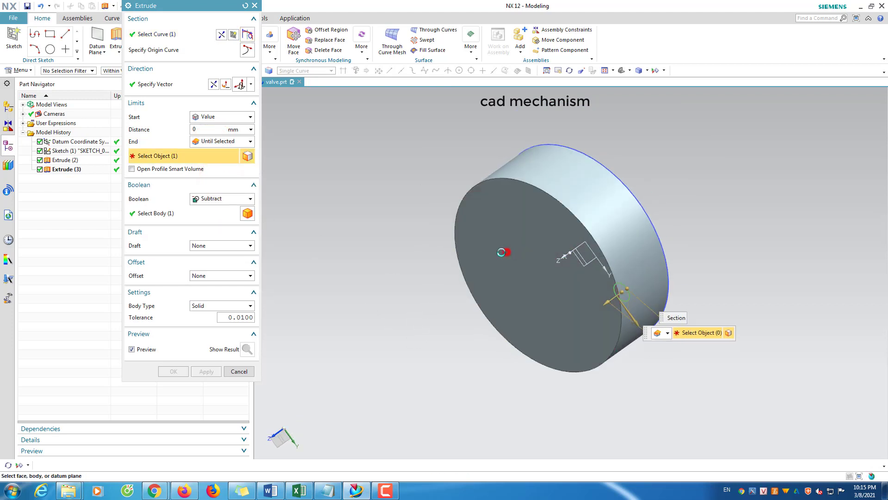
middle_drag(434, 238, 366, 204)
click(171, 372)
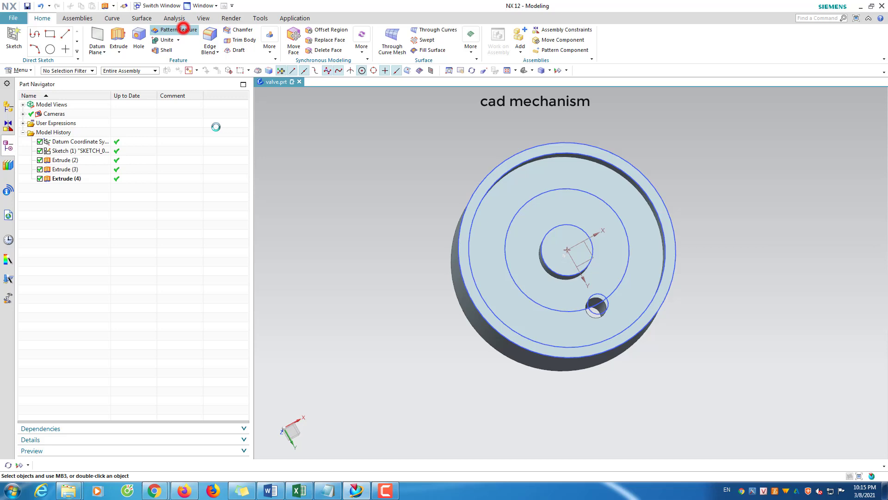
- Pattern the hole circularly about the centre hole axis: 6 copies at 60° pitch
click(184, 28)
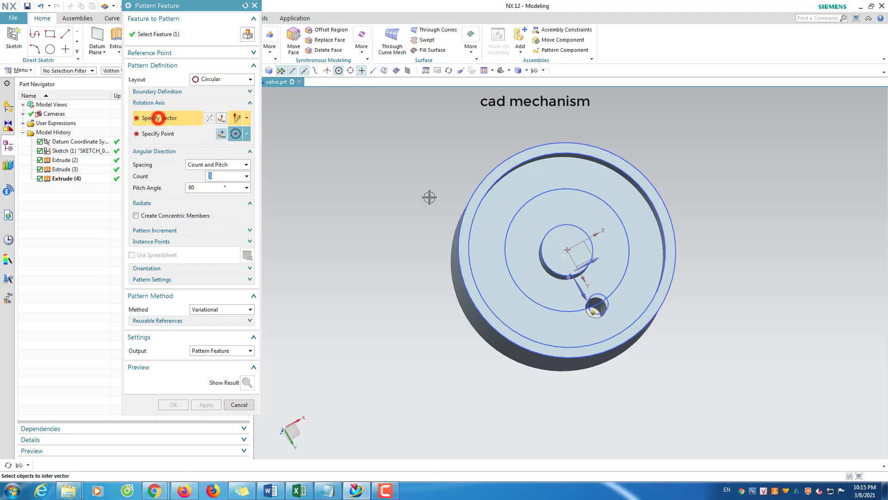
middle_drag(414, 264, 407, 231)
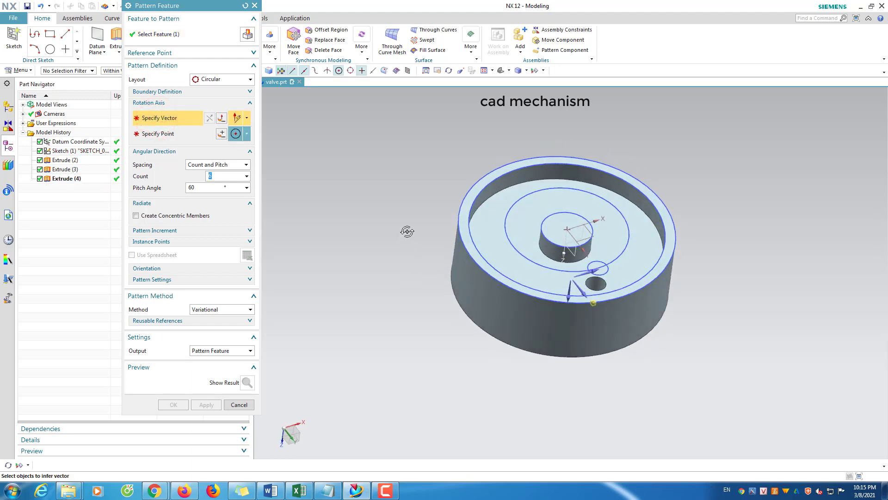
click(569, 287)
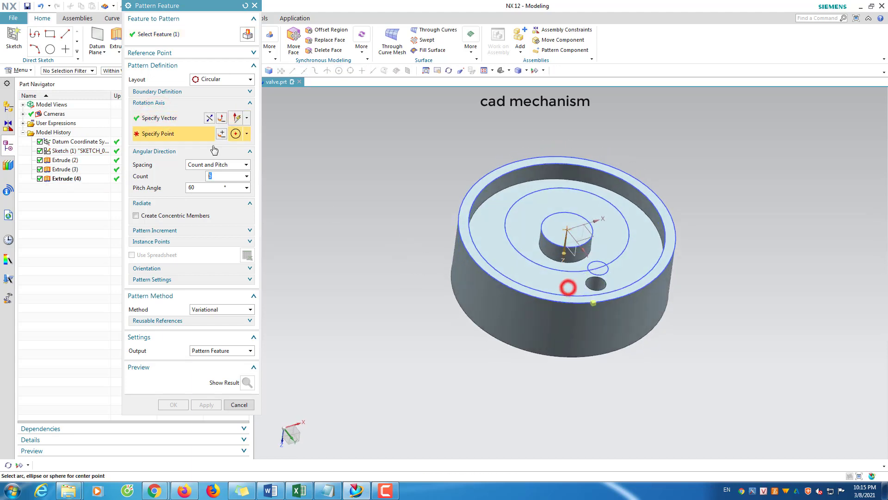
click(548, 234)
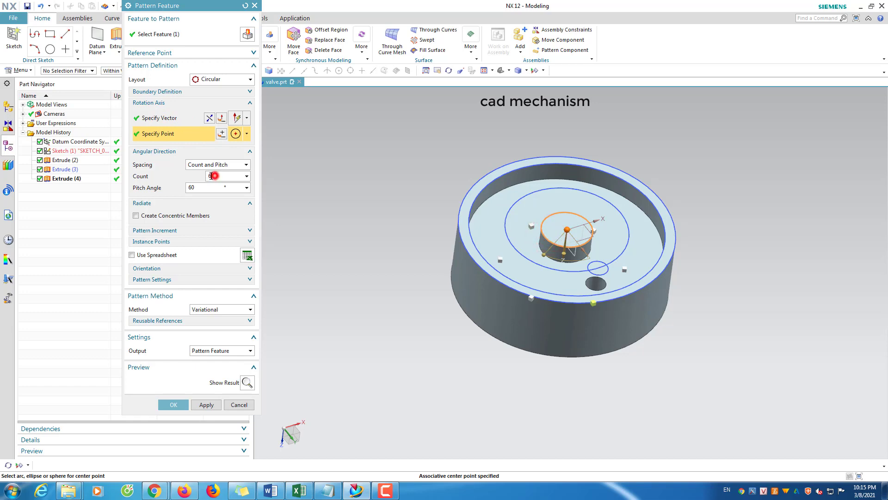
click(192, 187)
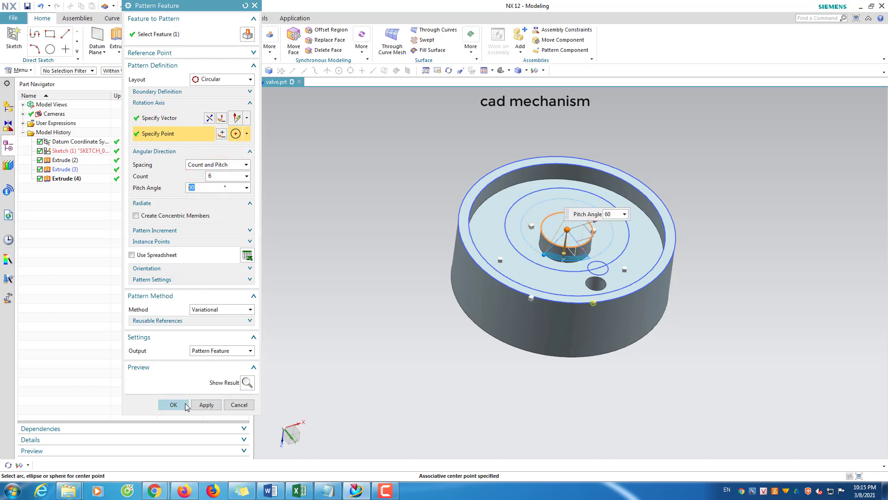
click(173, 405)
middle_drag(419, 254, 513, 294)
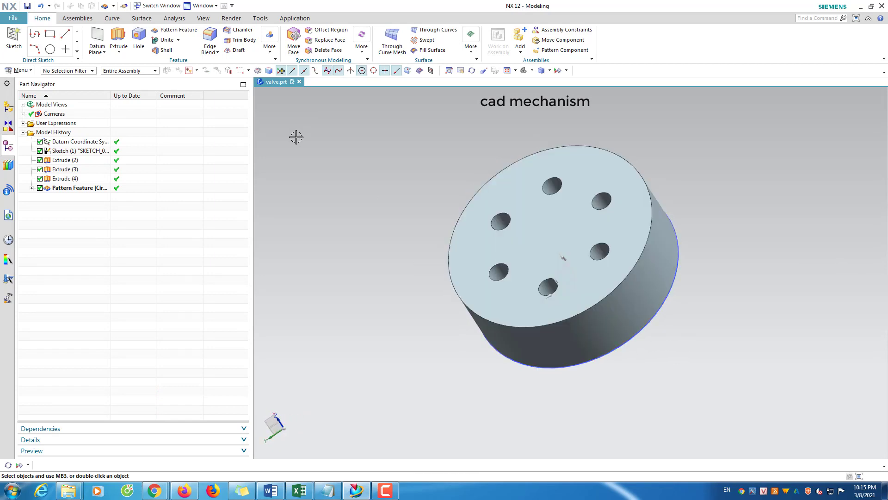
- Place a counterbored hole at the face centre with a 30 mm counterbore diameter
click(135, 37)
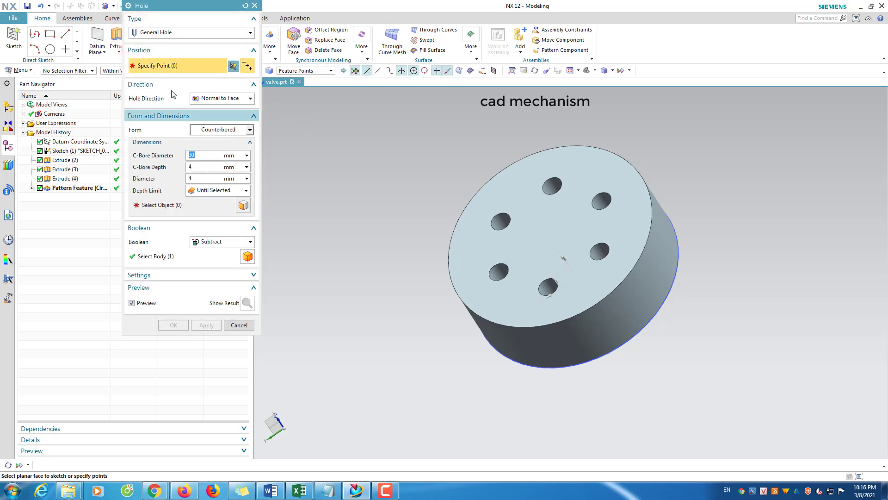
click(456, 292)
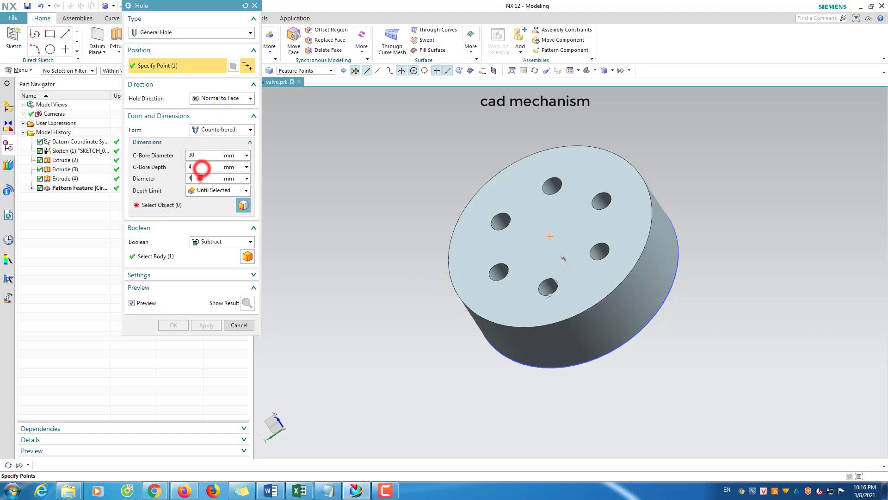
double_click(199, 155)
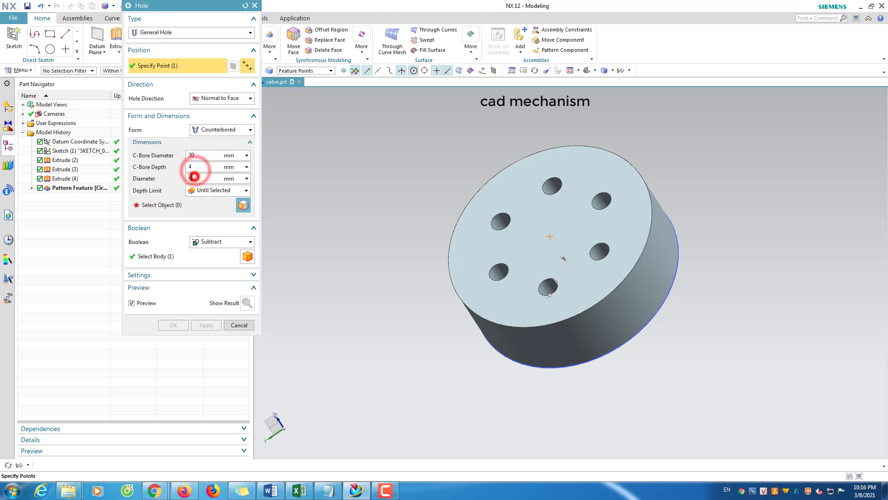
- Limit the hole depth Until Selected at the far face and subtract it from the disc
click(215, 191)
click(168, 204)
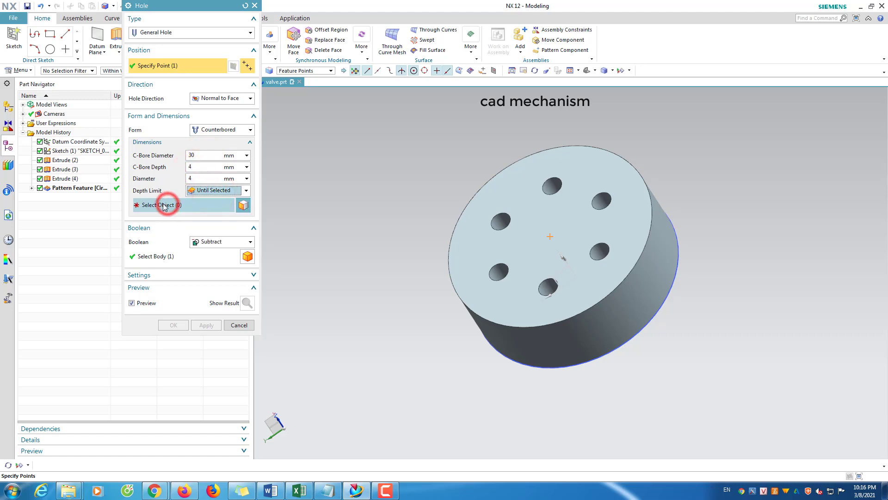
middle_drag(426, 305, 456, 290)
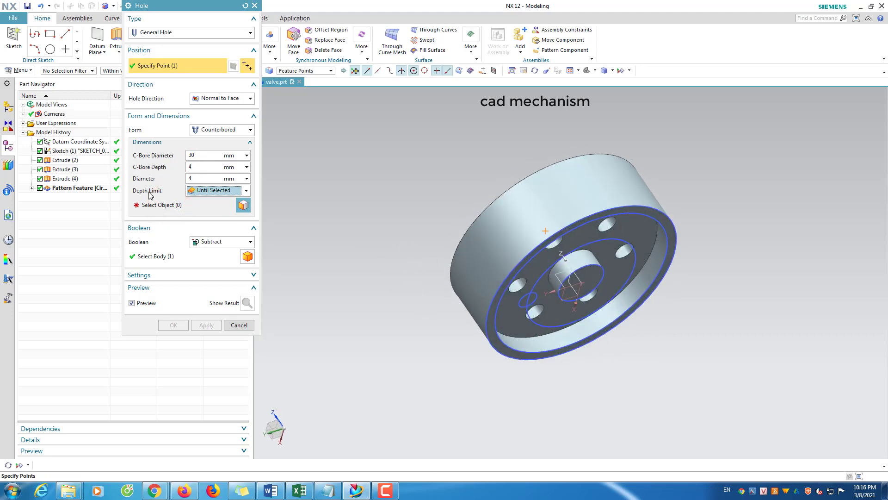
click(155, 204)
click(586, 277)
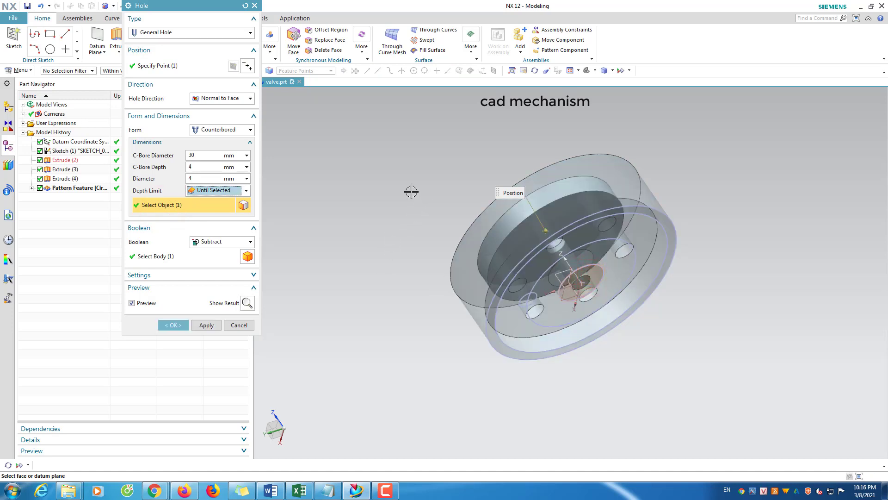
middle_drag(411, 191, 453, 243)
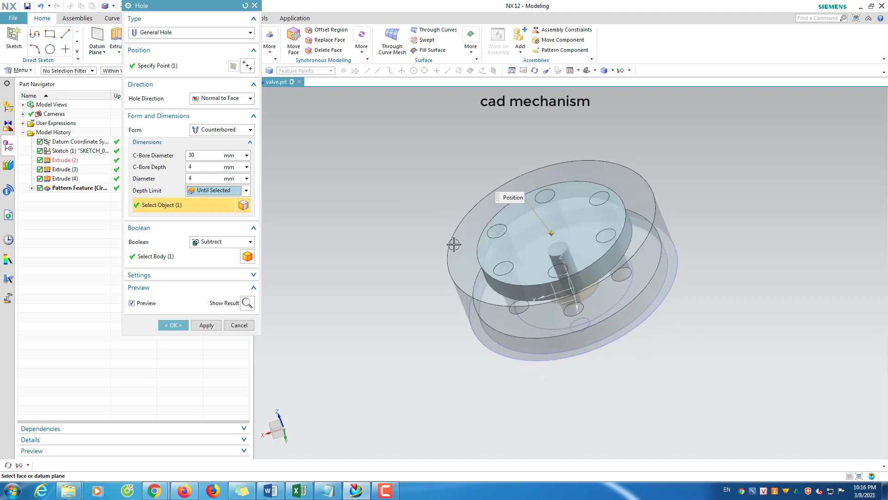
click(190, 258)
click(223, 241)
click(210, 257)
click(180, 258)
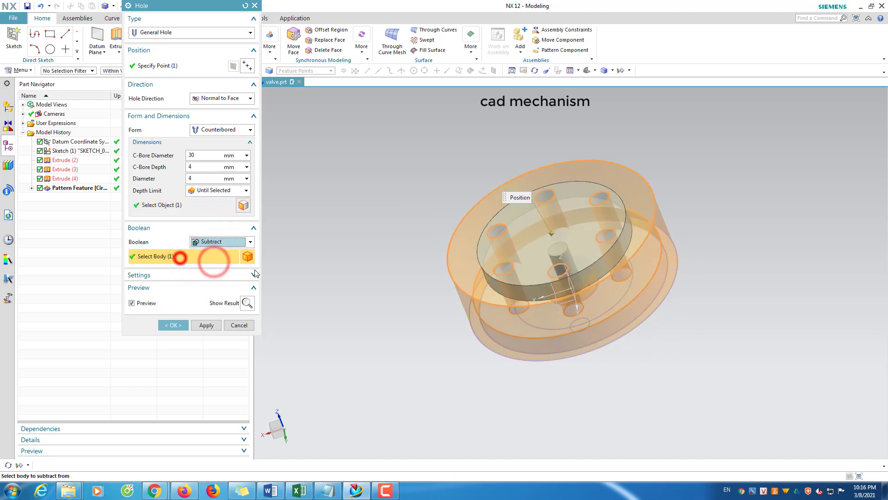
- Finish the counterbored centre hole, clear the disc body selection, and orbit to a front view
click(174, 324)
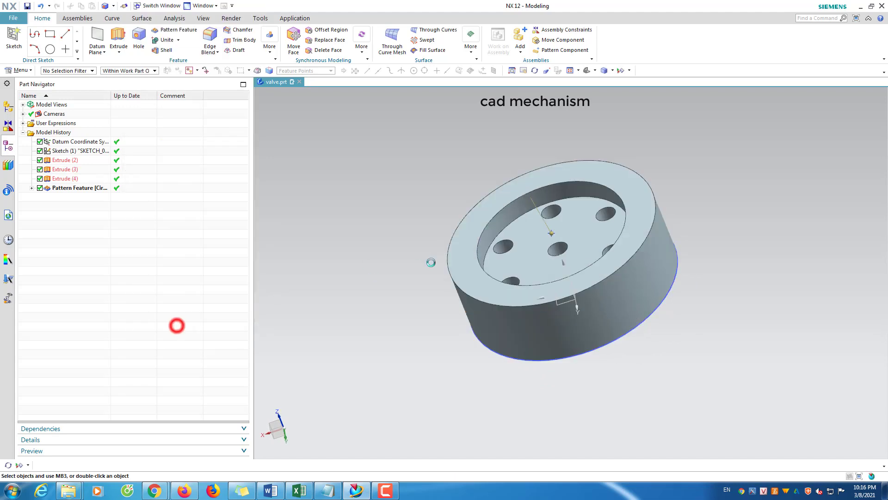
click(699, 284)
middle_drag(644, 262, 670, 293)
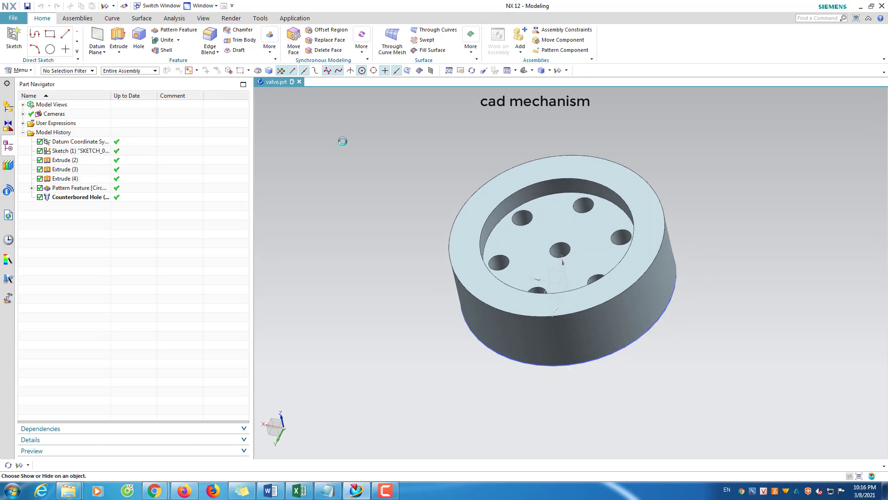